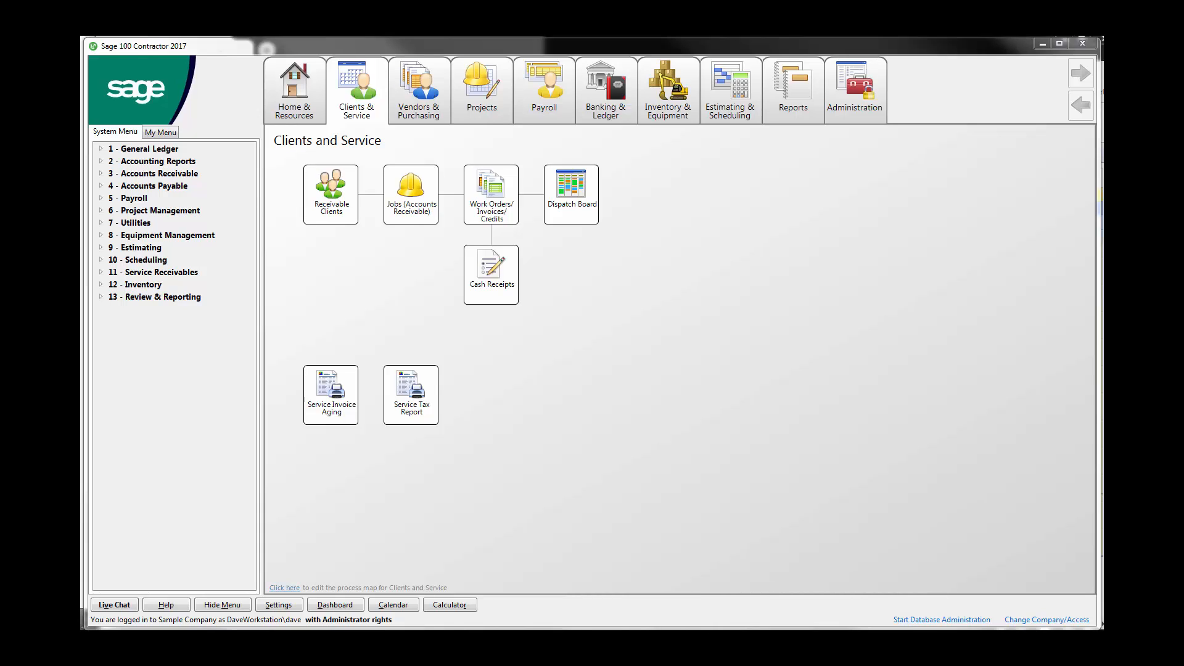
# - Switch to TopBuilder CRM and open the Sage Contractor 100 Job lead from the TopBuilder Construction, Inc. account's leads
pyautogui.hotkey('alt', 'Tab')
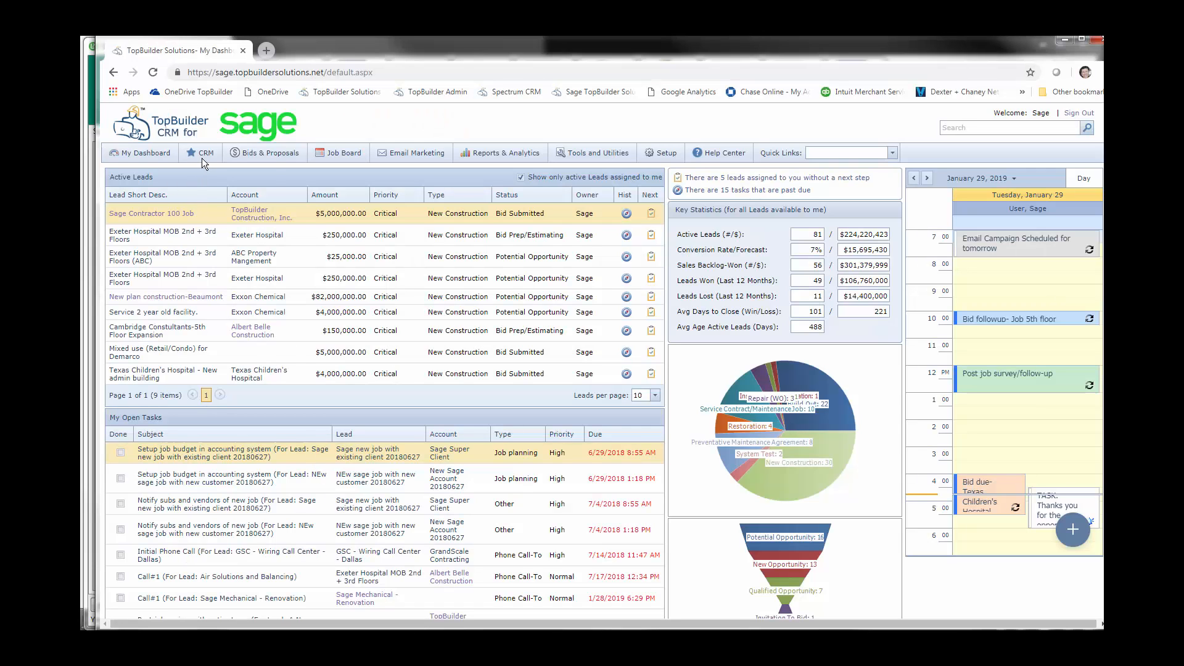
pyautogui.moveTo(201, 158)
pyautogui.click(213, 185)
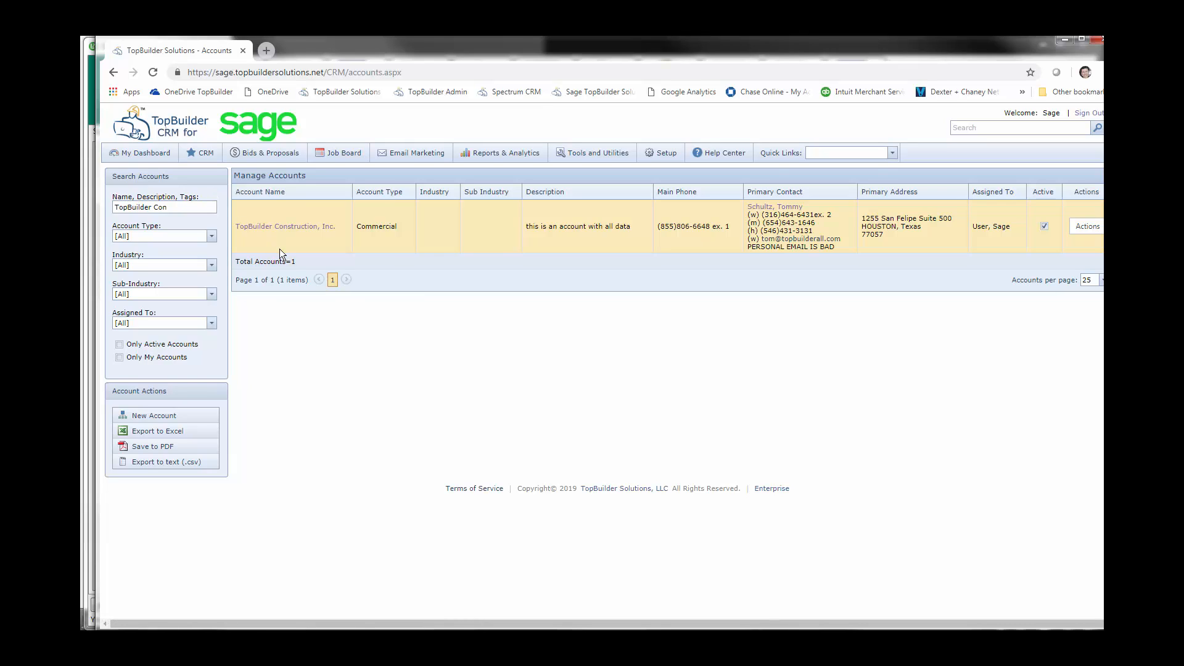
pyautogui.click(289, 233)
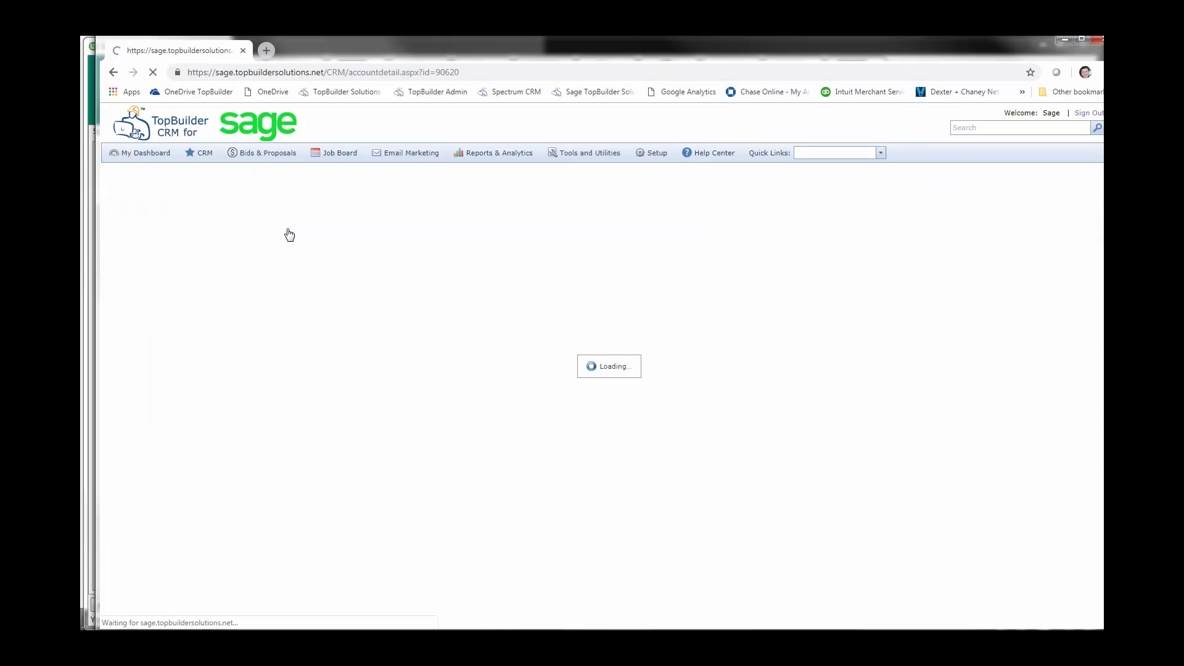
pyautogui.click(826, 357)
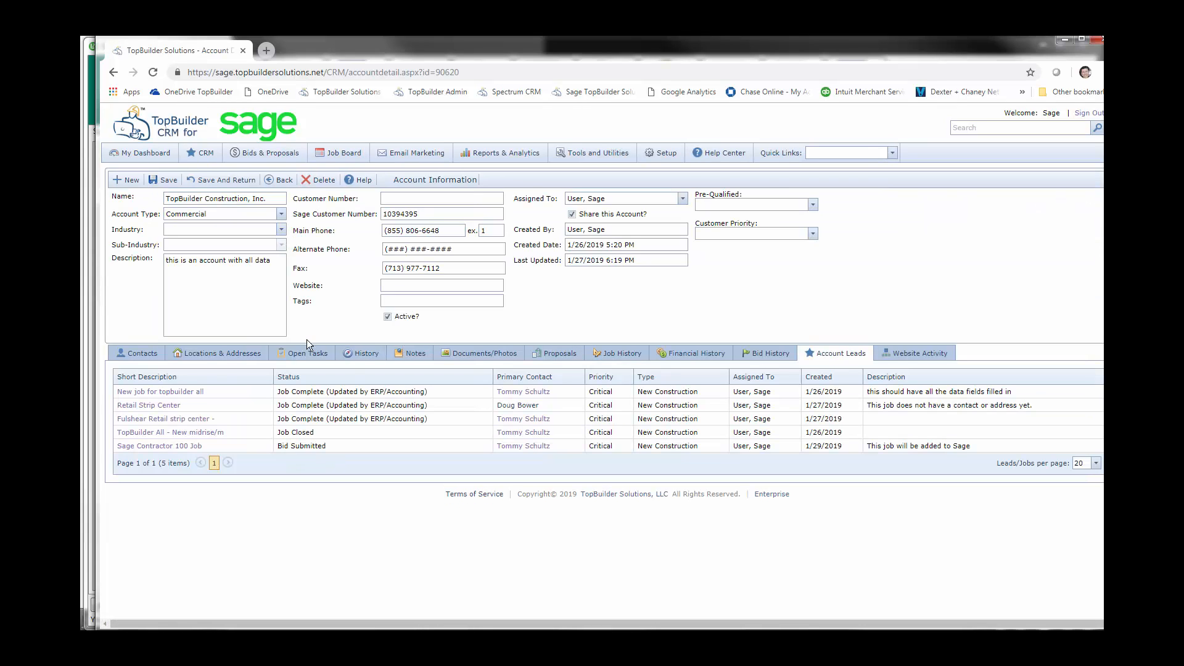
pyautogui.click(178, 447)
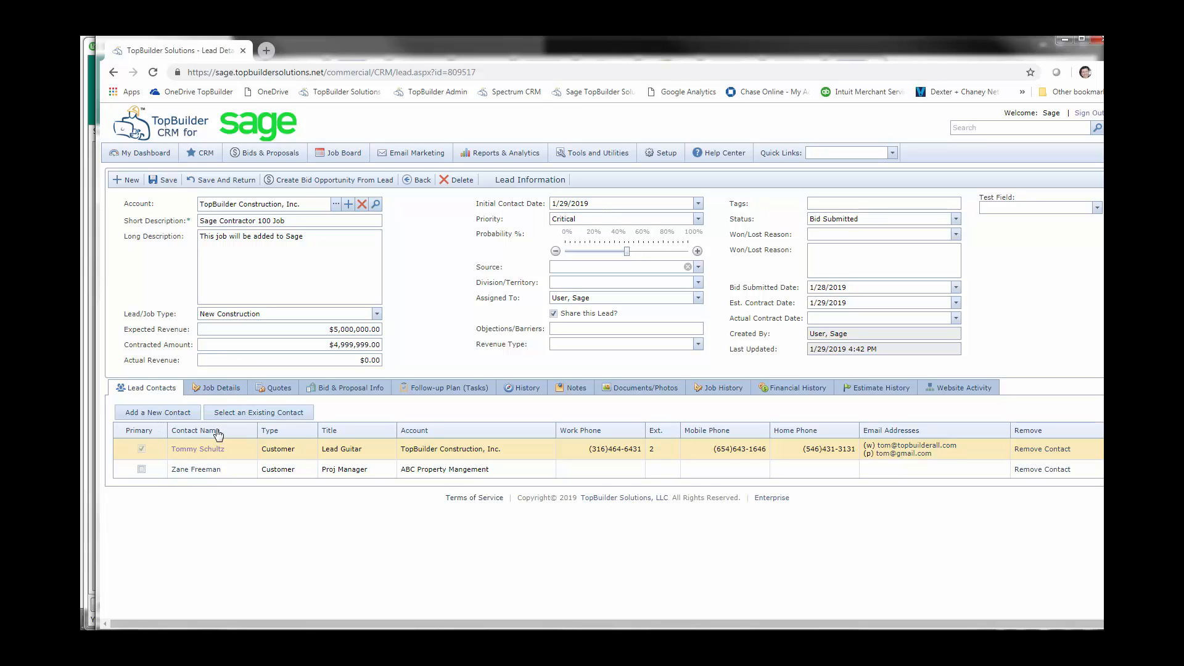
# - Check the lead's job details and revenue amounts, and set its status to Job Awarded (ERP/Accounting Updated)
pyautogui.click(230, 392)
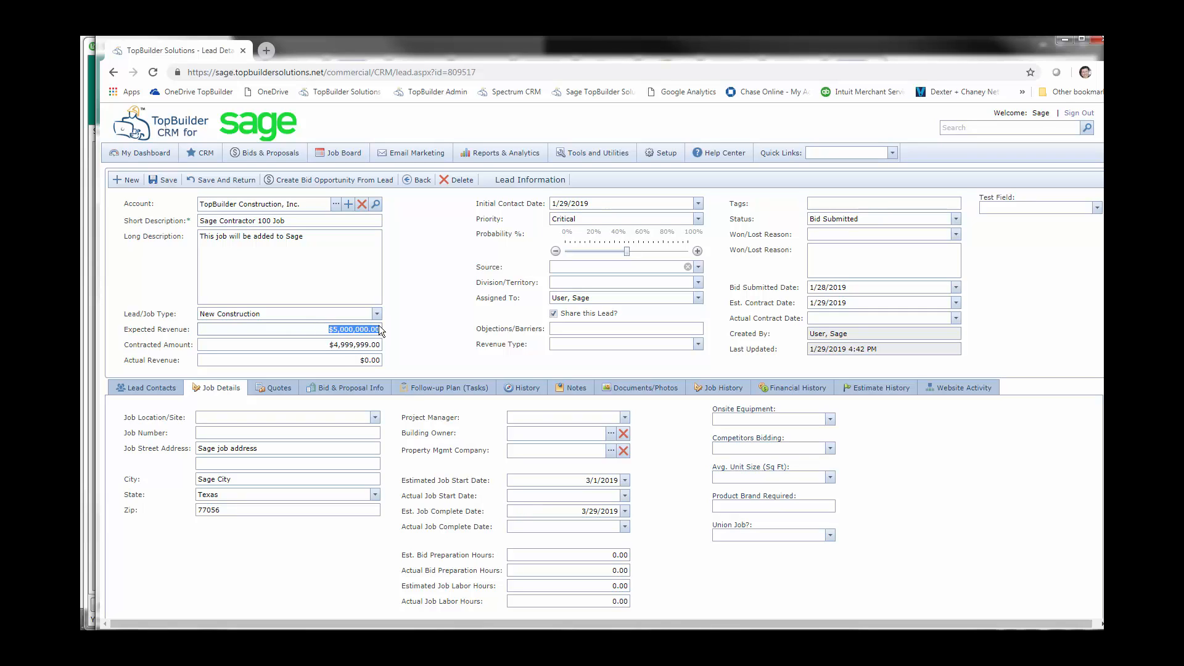
pyautogui.press('Tab')
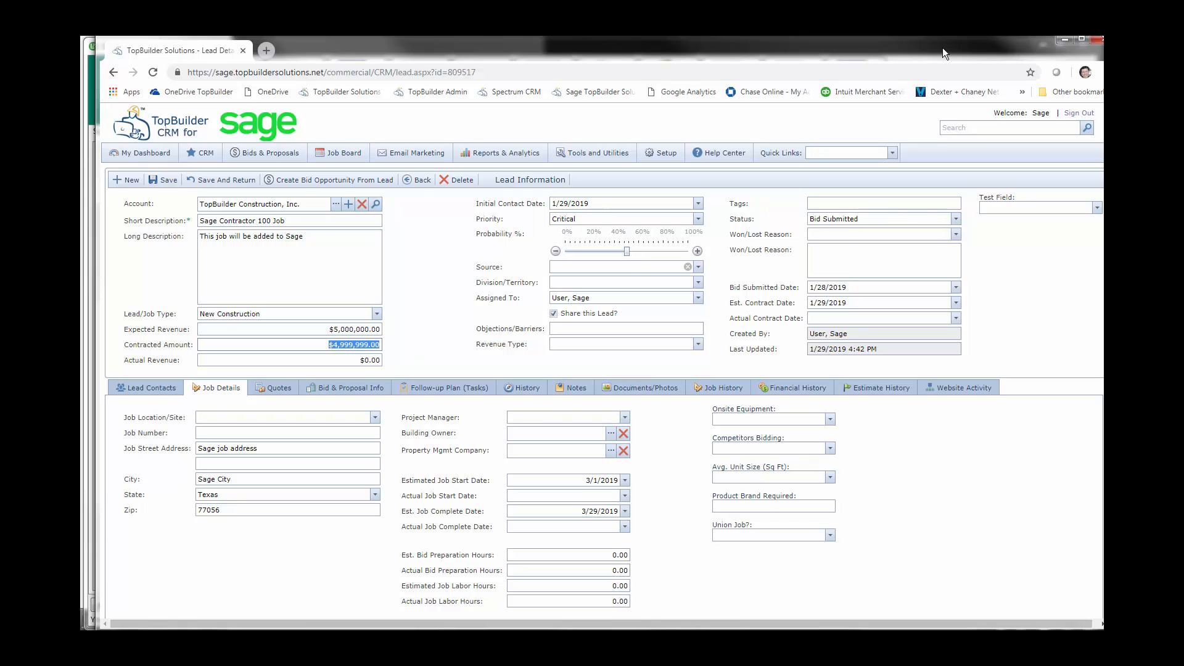
pyautogui.click(956, 220)
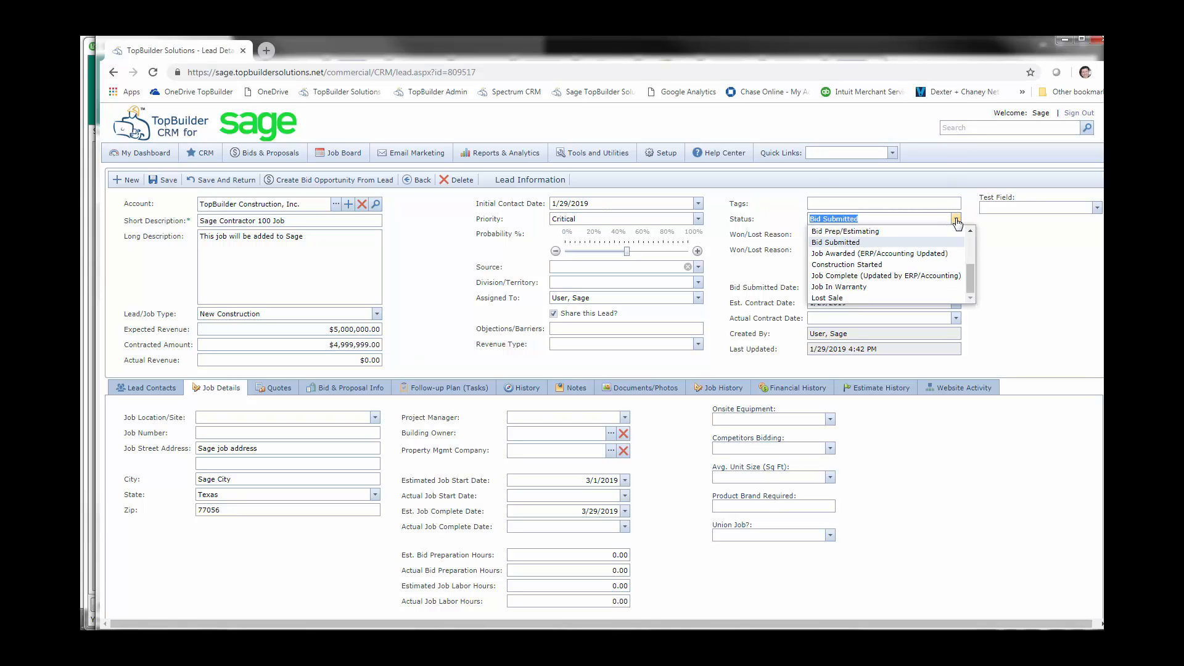
pyautogui.click(909, 254)
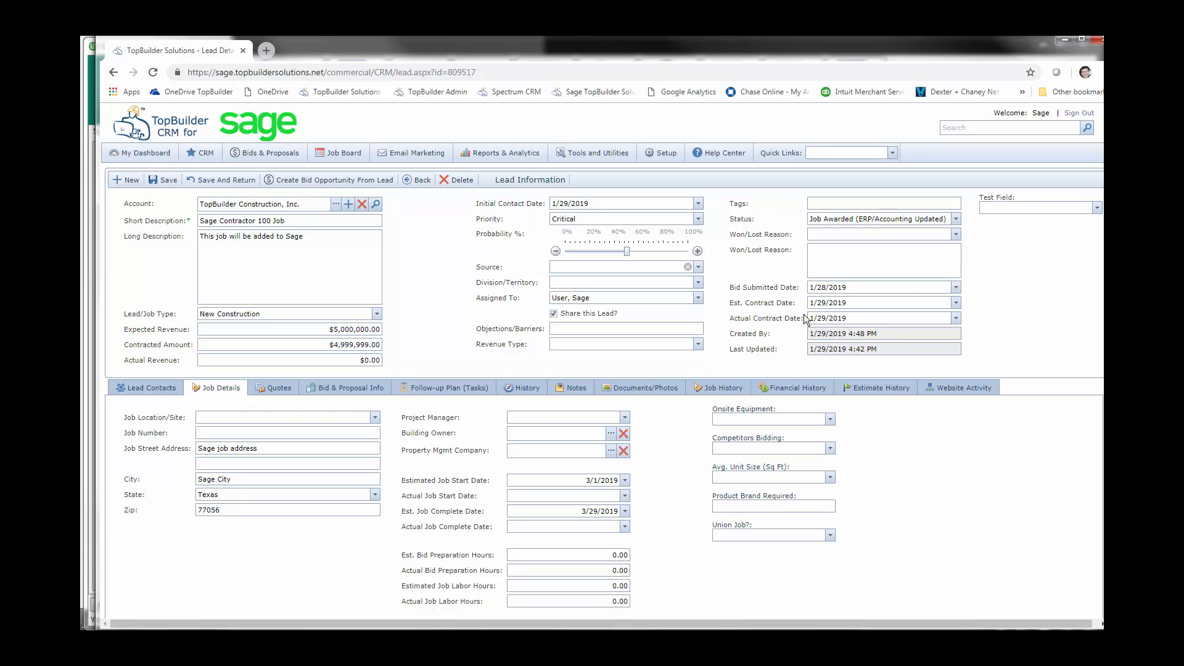
pyautogui.moveTo(733, 318); pyautogui.dragTo(793, 317)
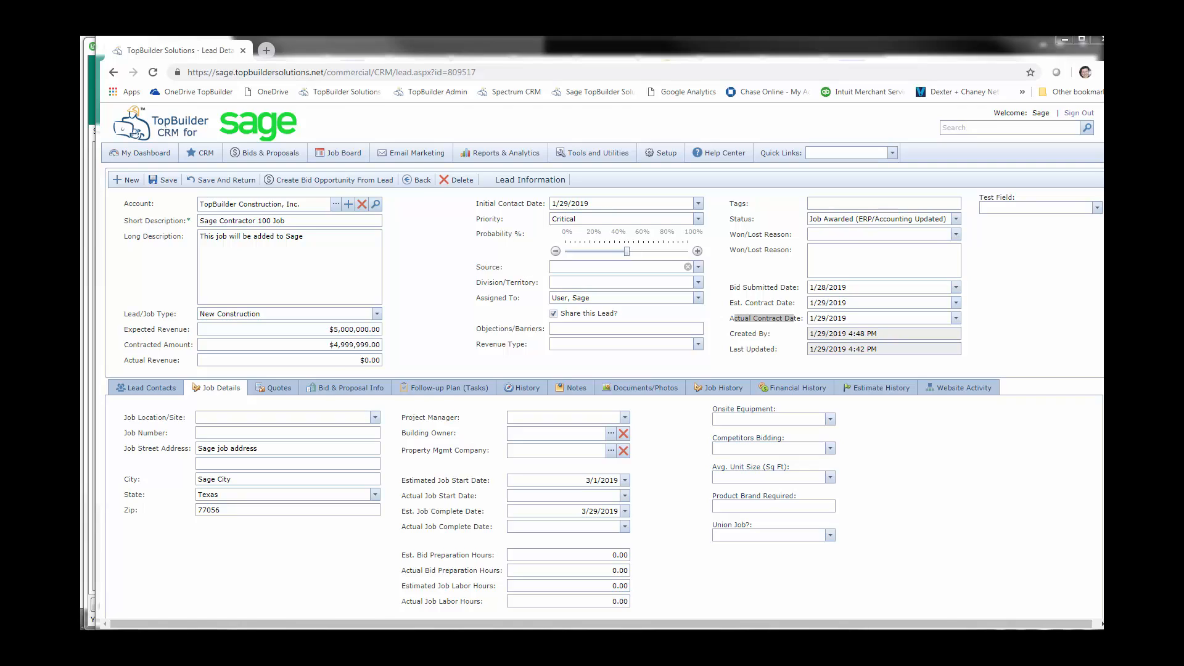
# - Switch to Sage 100 Contractor and open the receivable client record for TopBuilder Construction, Inc
pyautogui.hotkey('alt', 'Tab')
pyautogui.moveTo(357, 102)
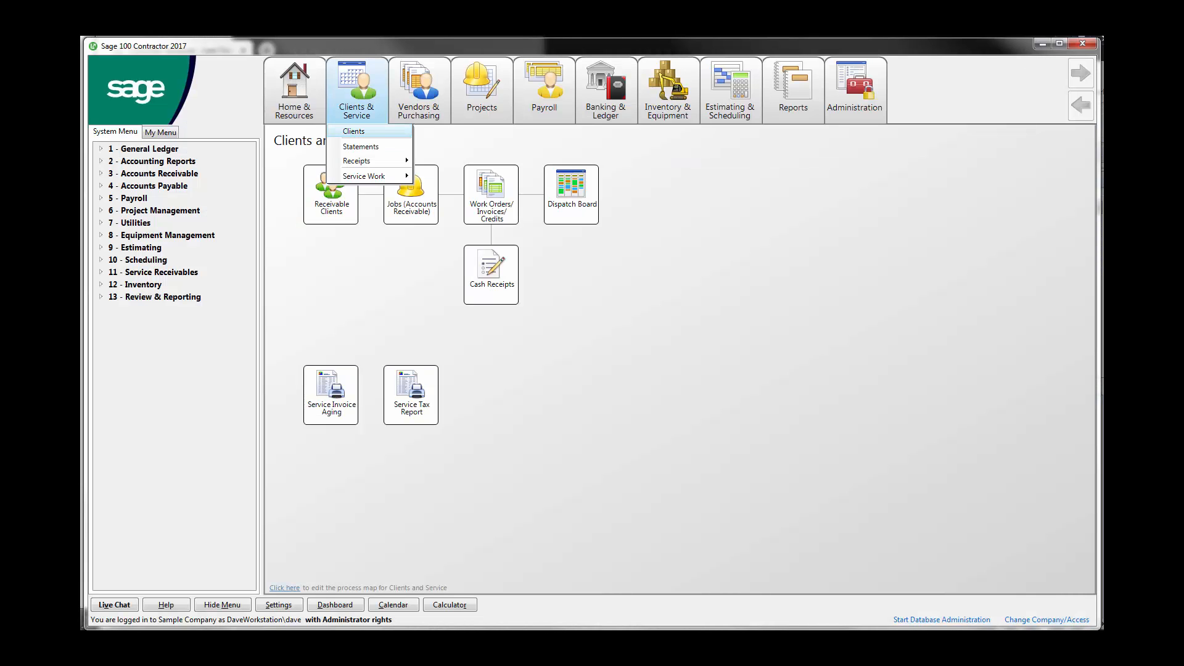
pyautogui.click(353, 131)
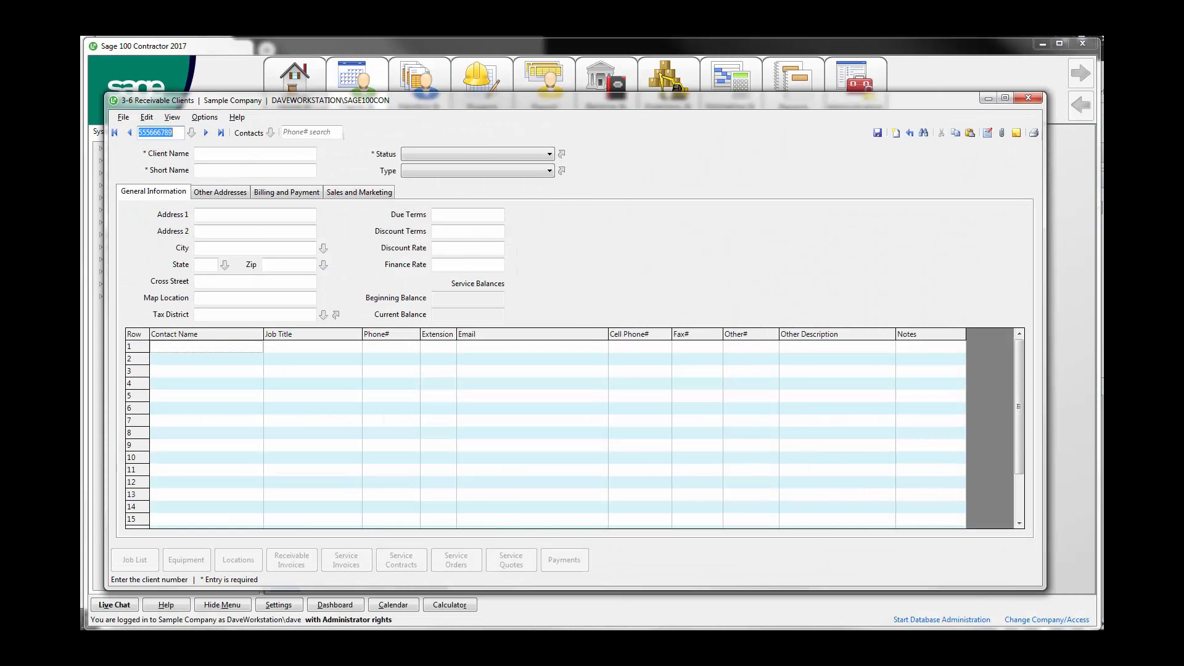
pyautogui.click(191, 133)
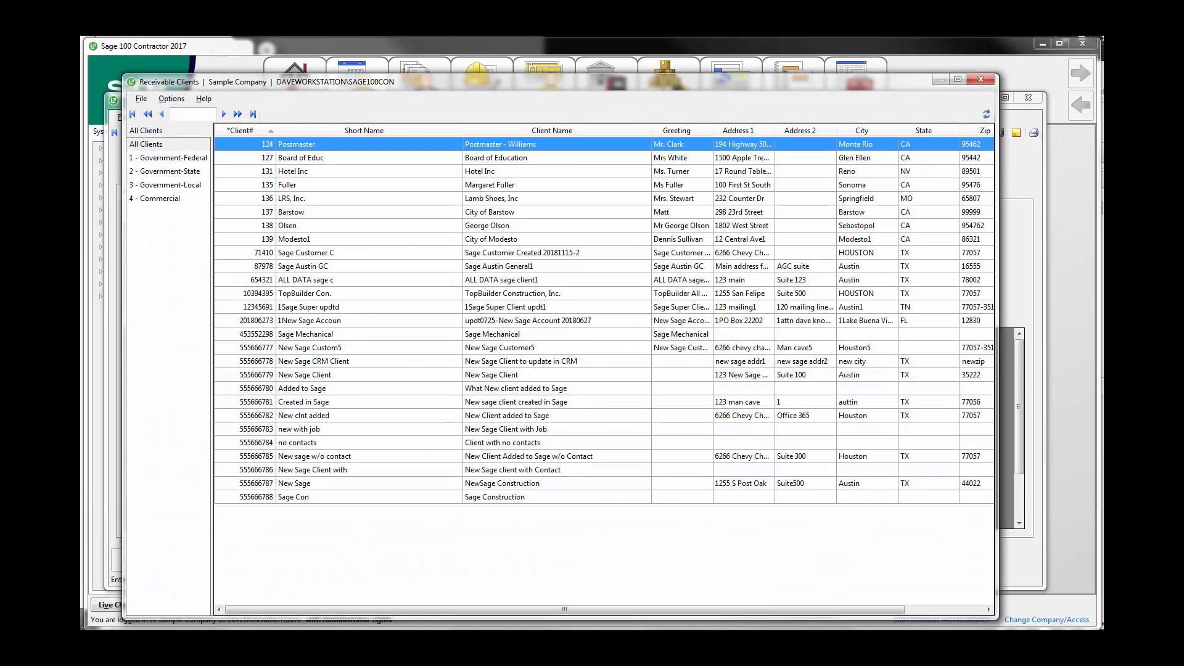
pyautogui.doubleClick(308, 292)
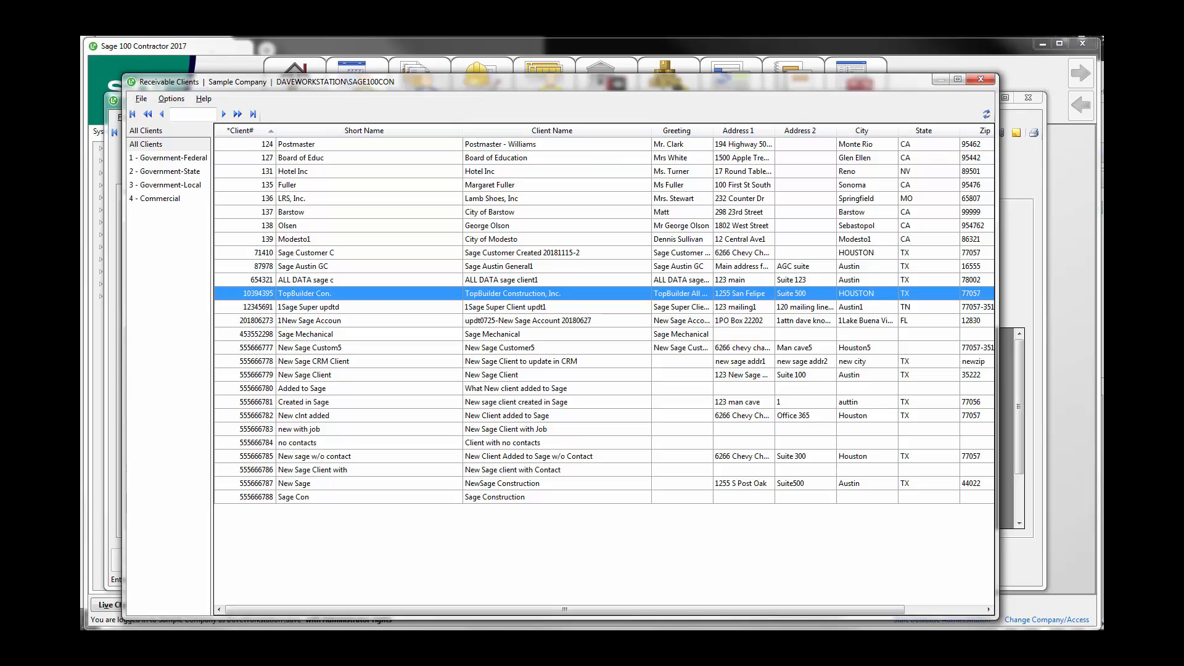
# - Open Sage Contractor 100 Job from the client's job list and check its contacts and project dates
pyautogui.click(135, 559)
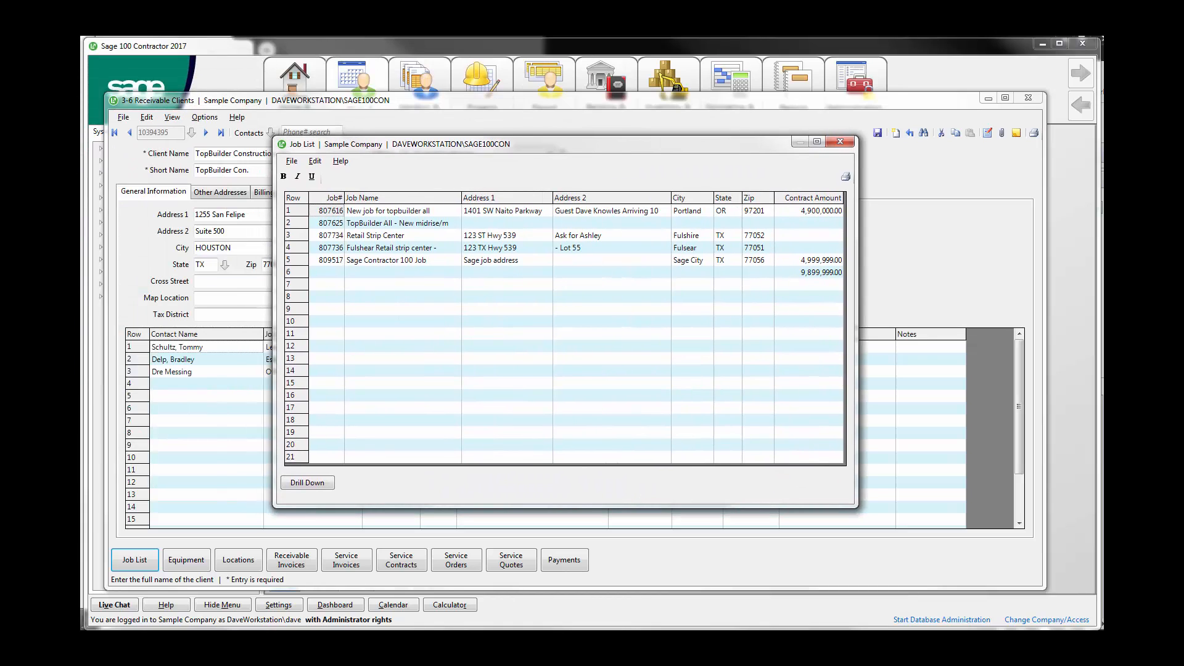
pyautogui.click(400, 260)
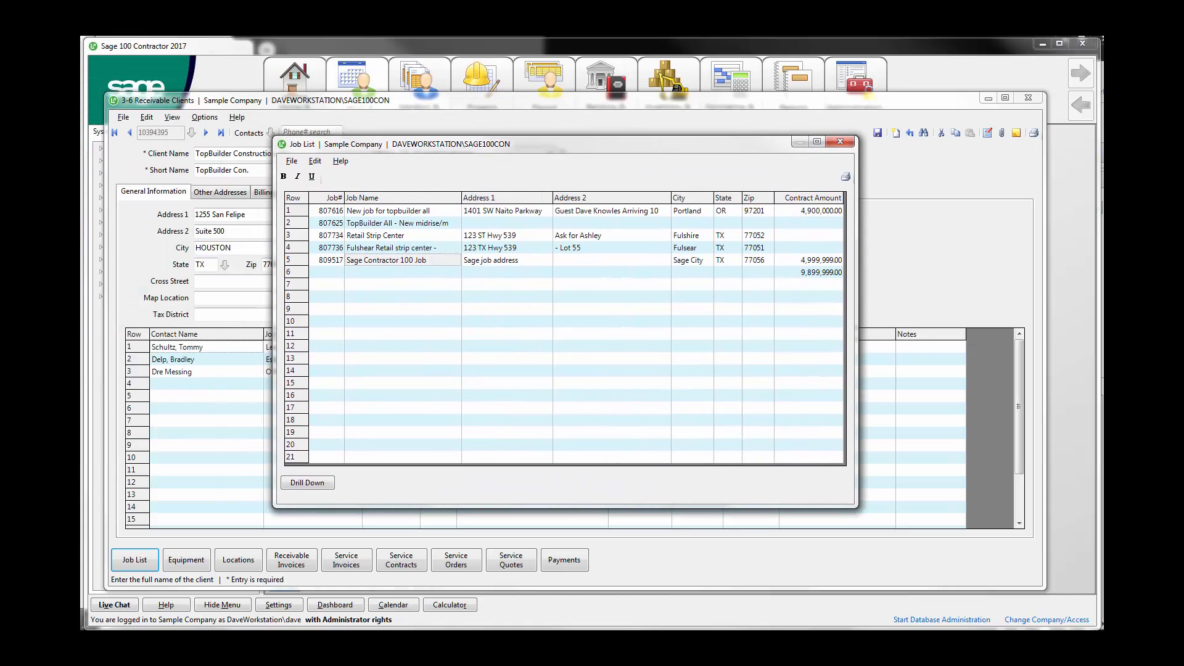
pyautogui.click(307, 482)
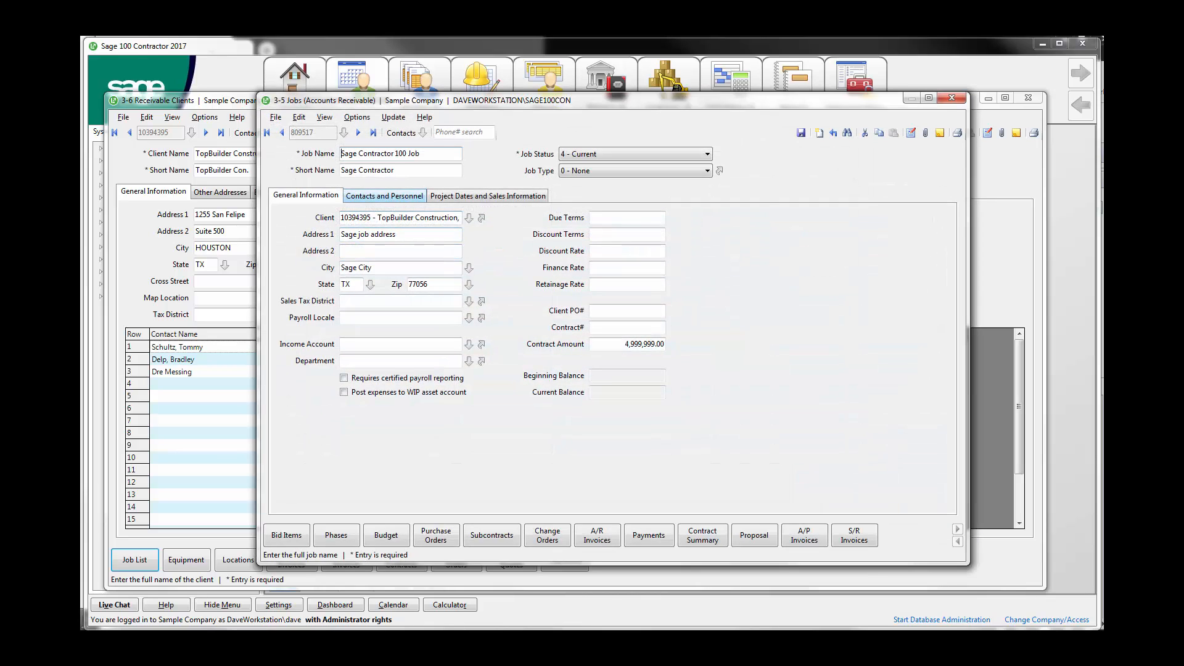
pyautogui.click(384, 196)
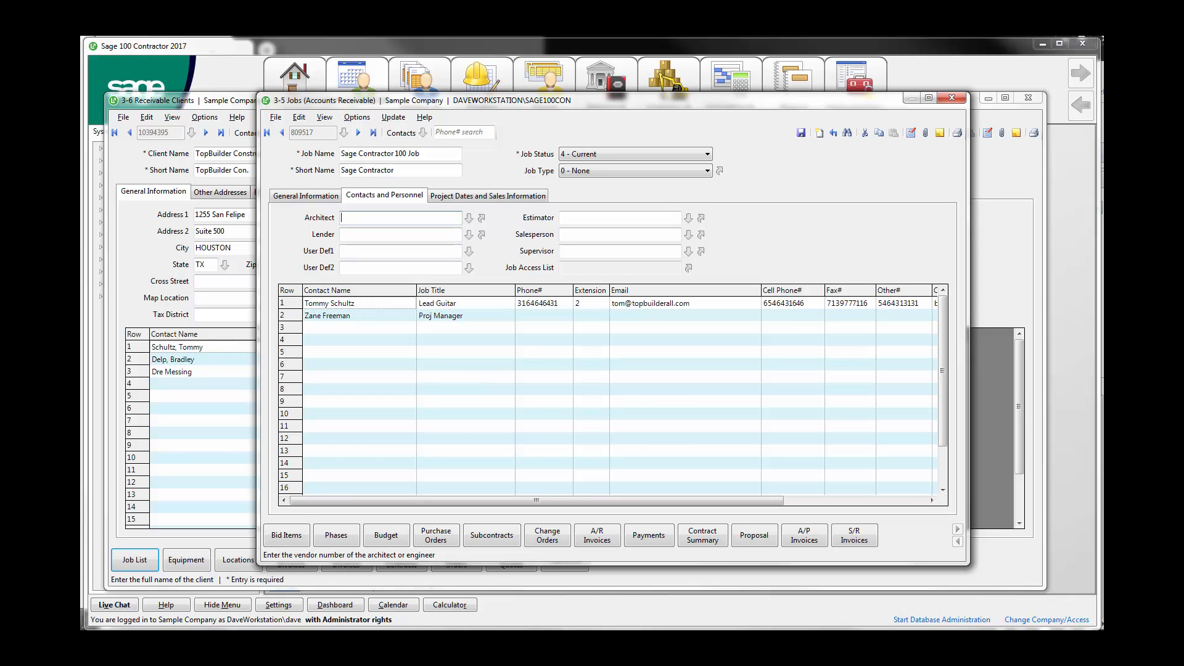
pyautogui.click(487, 196)
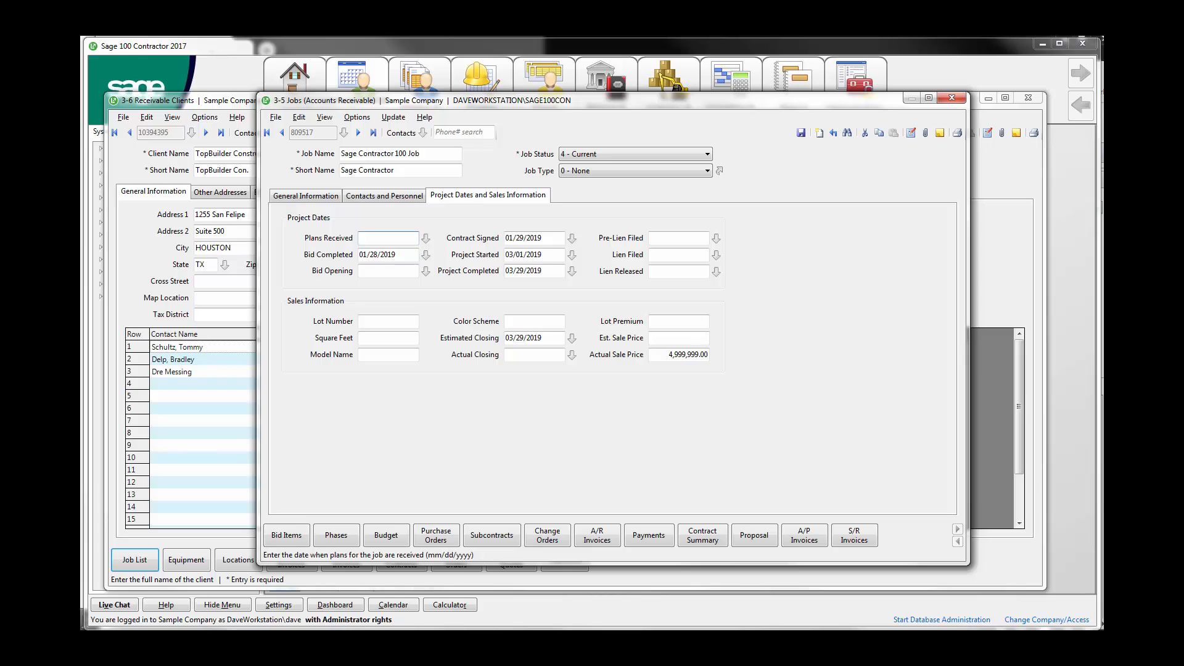
# - Set the job's actual sale price to 5,999,999.00 and its job status to 5 - Complete
pyautogui.click(690, 355)
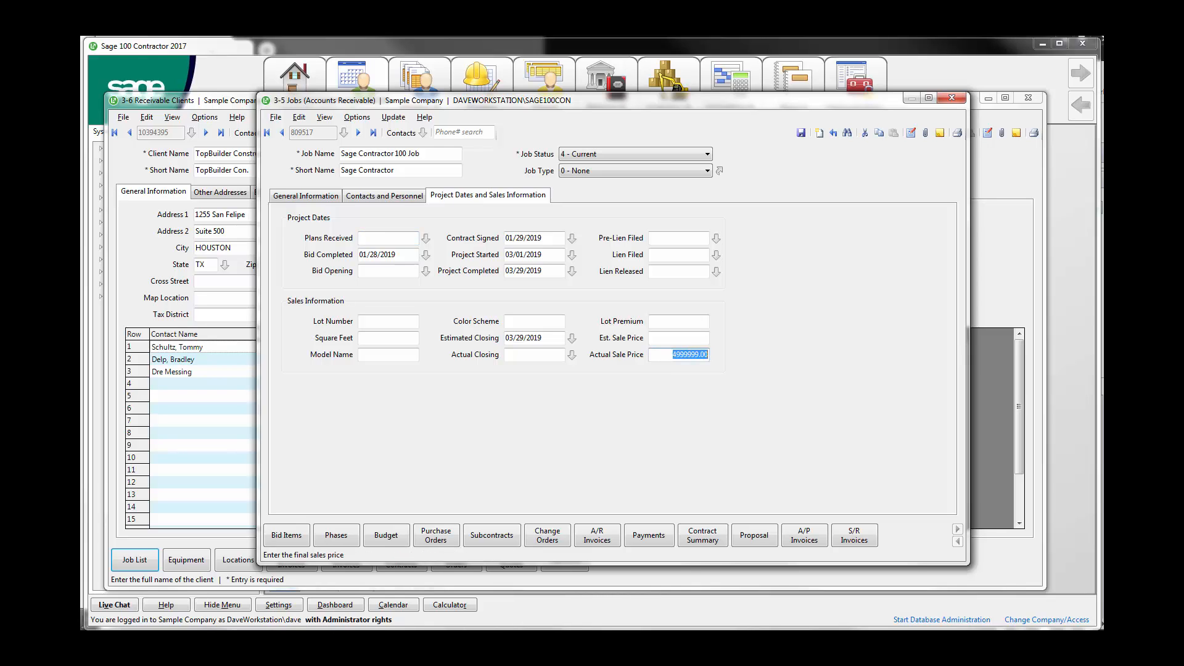
pyautogui.click(681, 355)
pyautogui.moveTo(677, 354); pyautogui.dragTo(673, 354)
pyautogui.write('5')
pyautogui.click(678, 154)
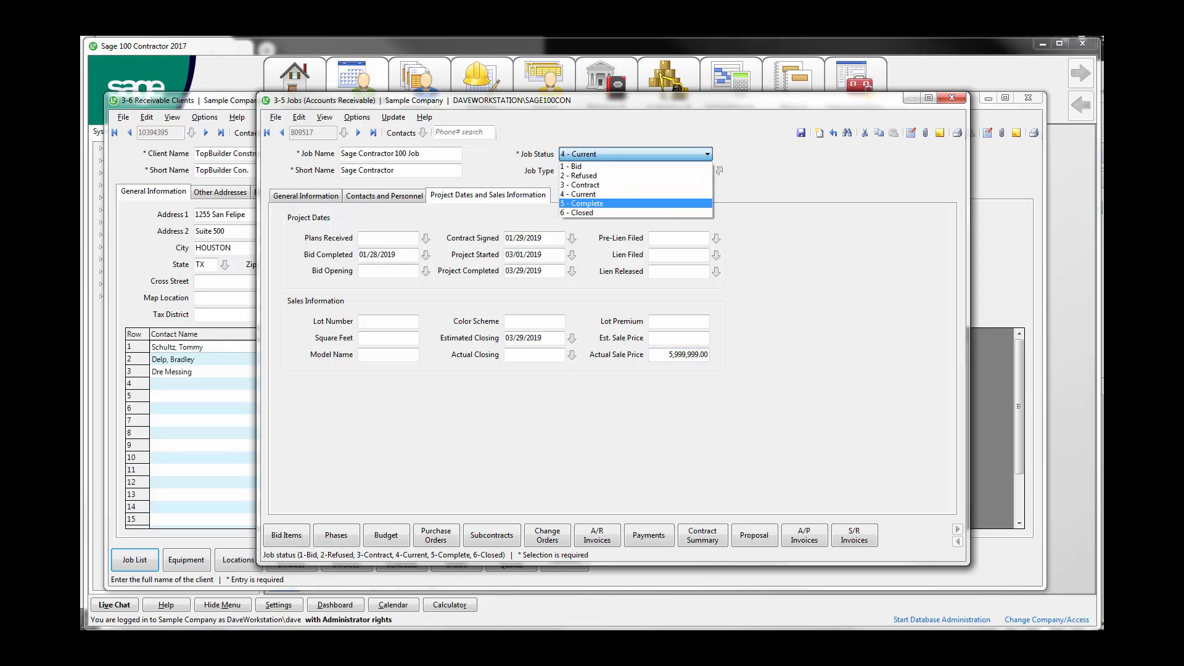
pyautogui.press('Return')
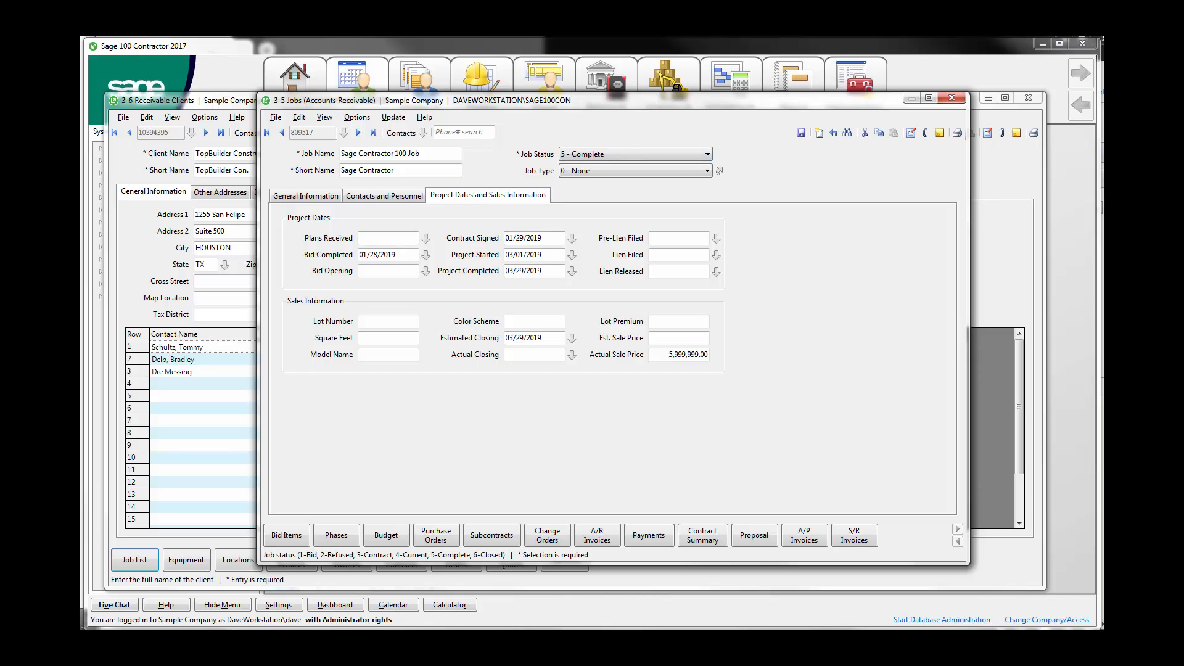
# - Append 1 to the first job contact's name and 2 to the second contact's name
pyautogui.click(384, 195)
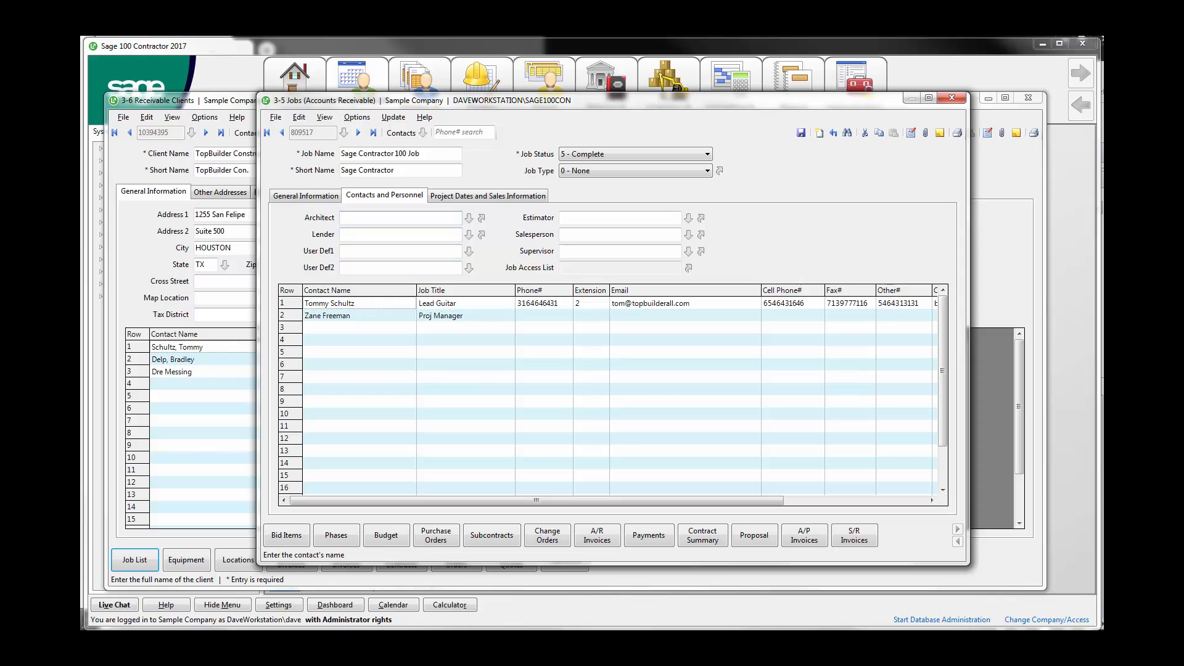
pyautogui.click(355, 302)
pyautogui.press('Down')
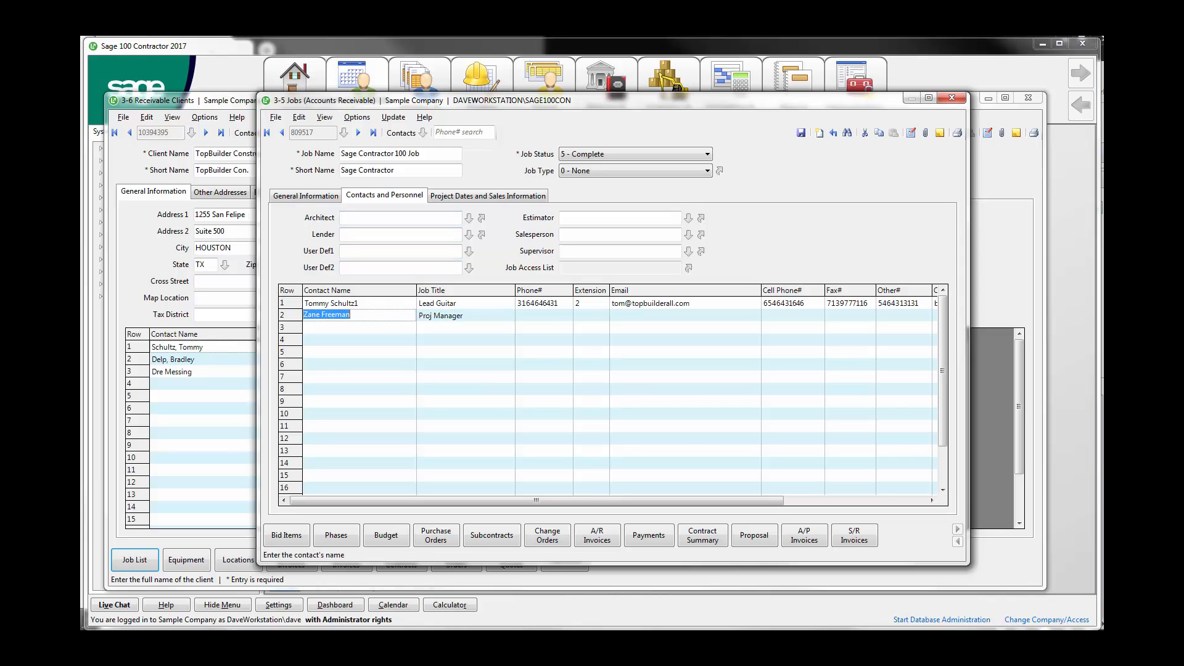
pyautogui.press('End')
pyautogui.write('2')
# - Save the job record, and close it along with the client's job list
pyautogui.click(305, 196)
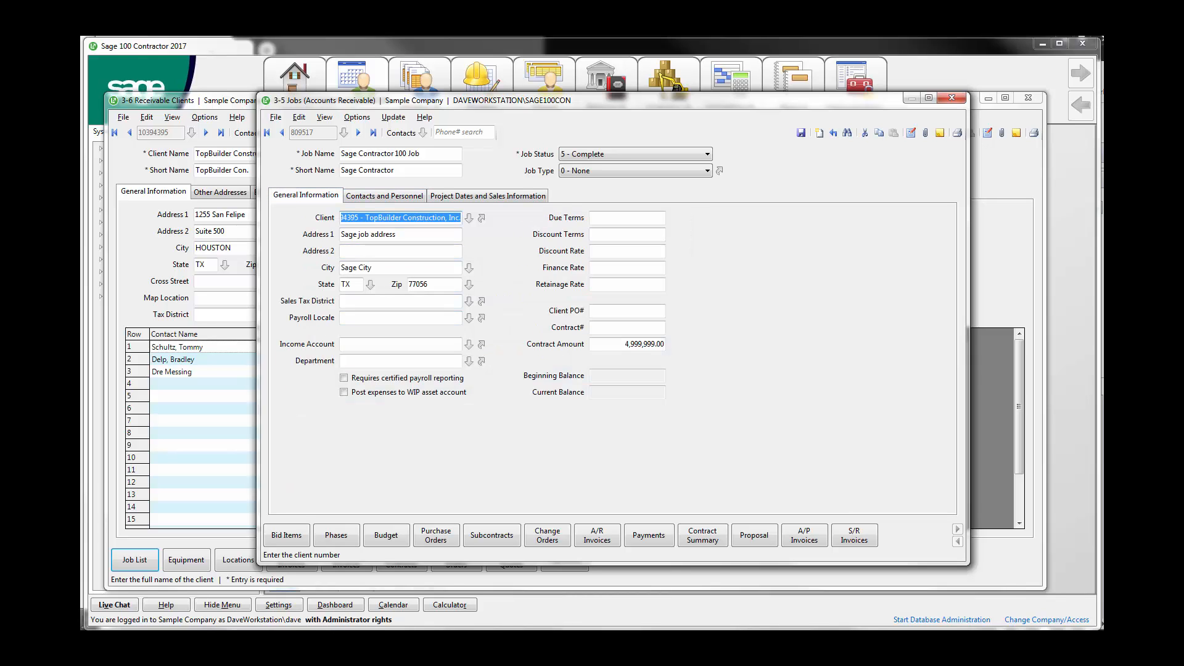
pyautogui.click(801, 134)
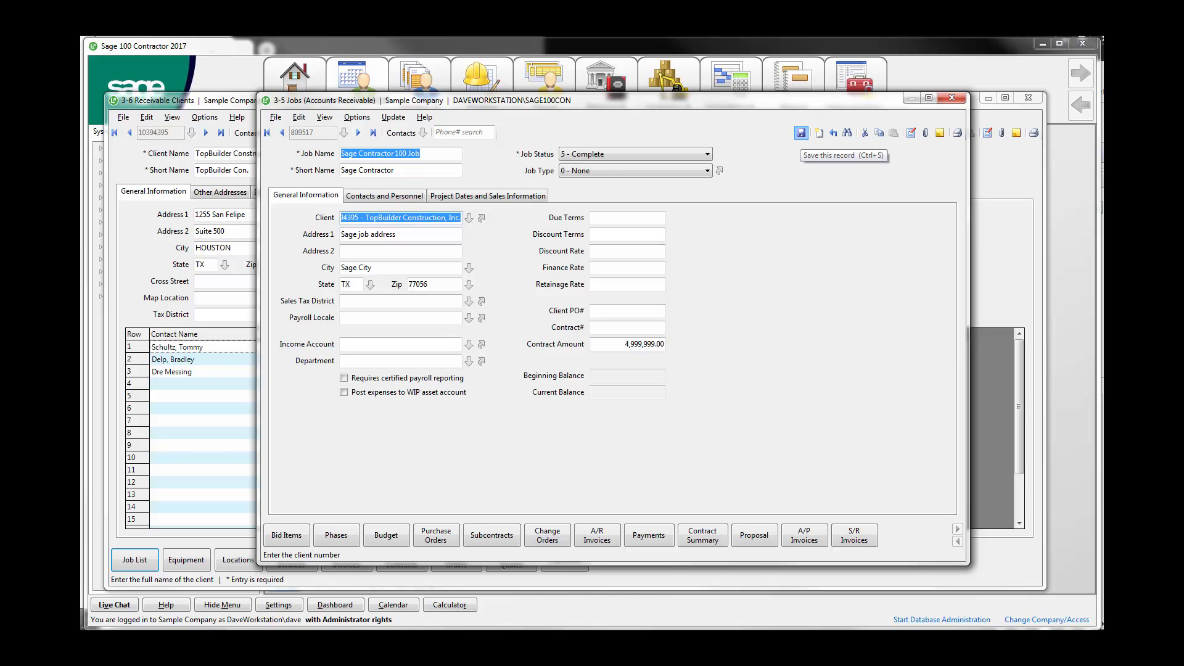
pyautogui.press('Escape')
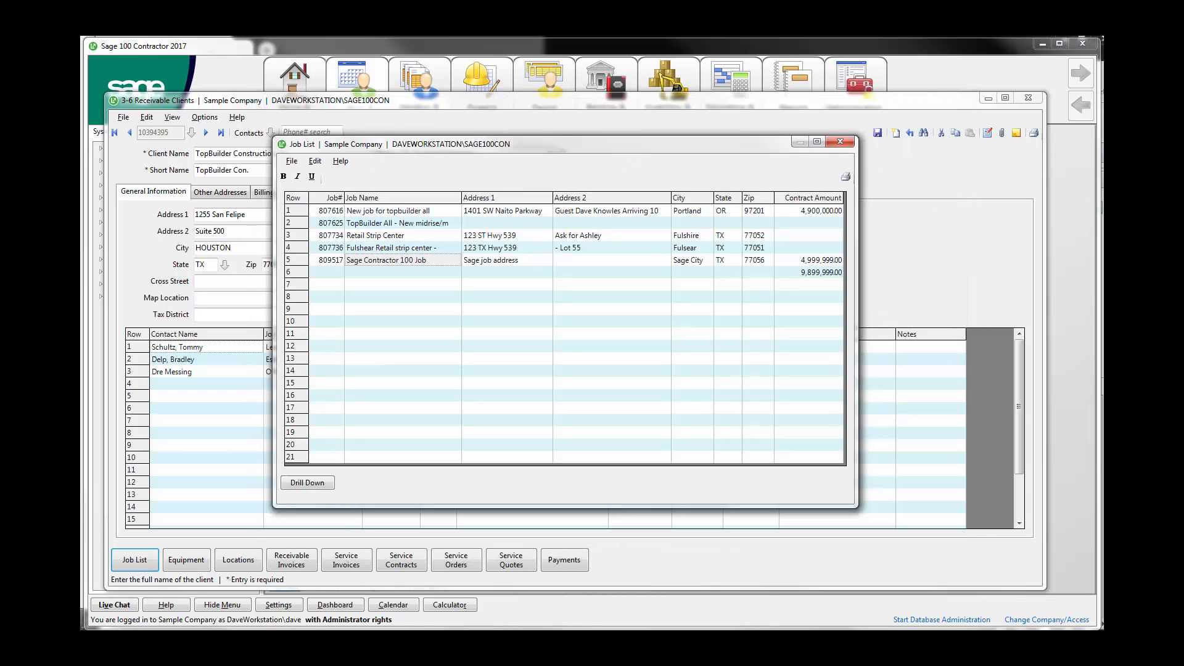
pyautogui.click(839, 141)
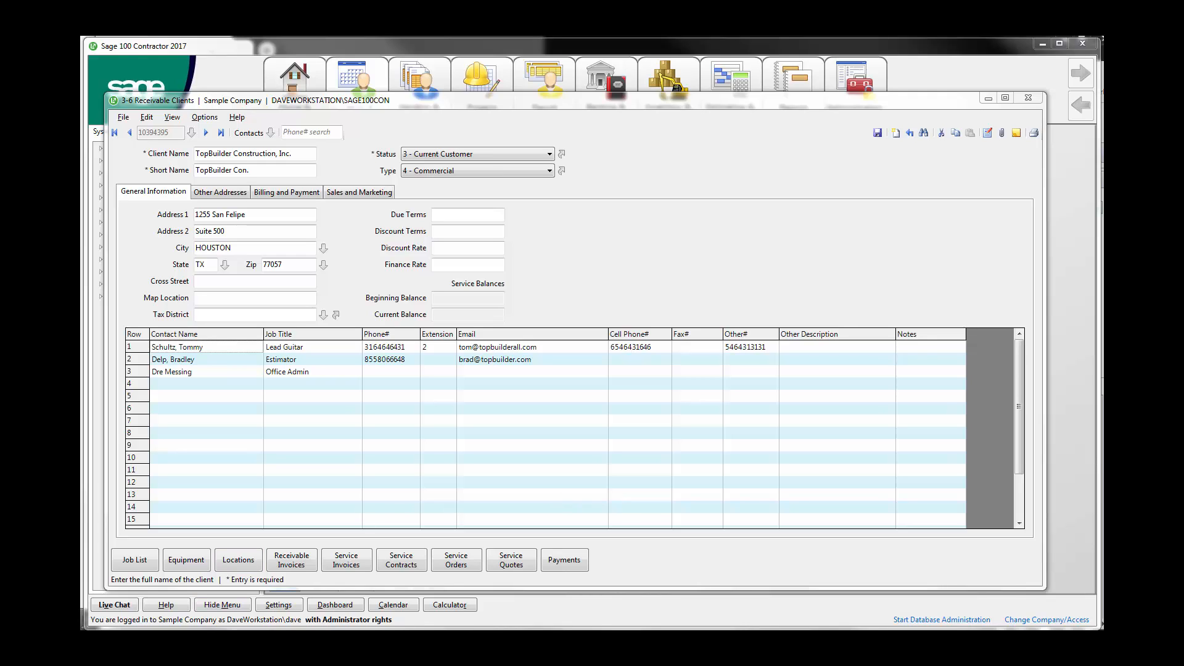
# - Switch to TopBuilder CRM, reload the Sage Contractor 100 Job lead, and check its status and contact names
pyautogui.hotkey('alt', 'Tab')
pyautogui.click(154, 72)
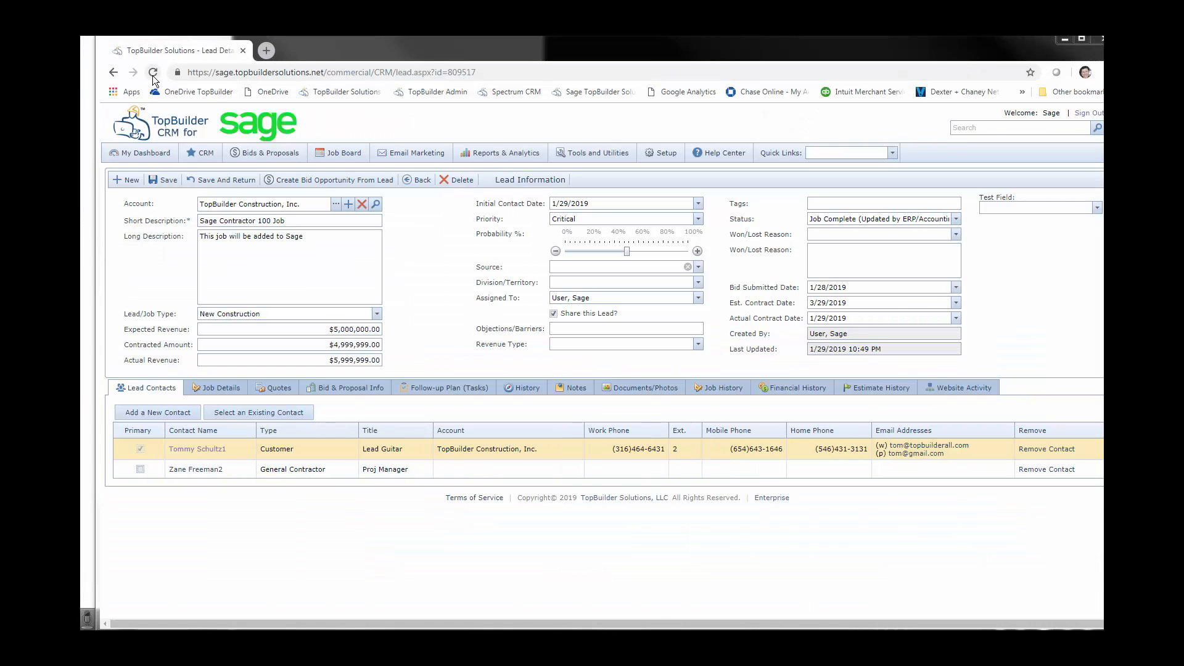
pyautogui.click(154, 73)
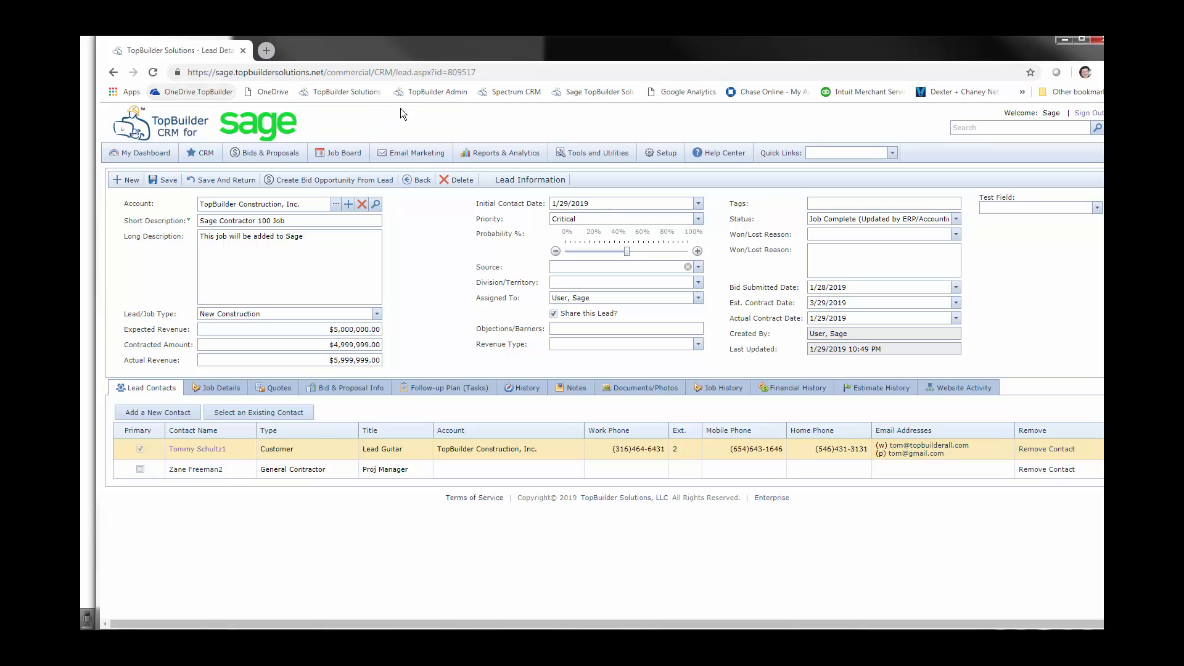
pyautogui.moveTo(851, 220); pyautogui.dragTo(795, 221)
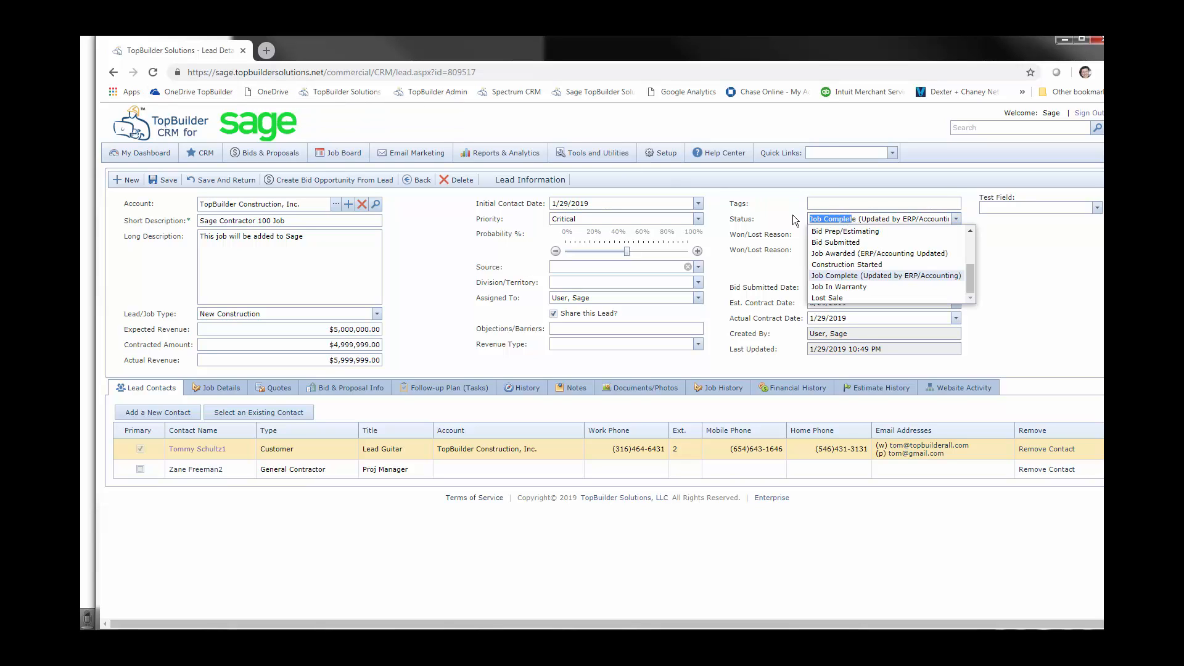
pyautogui.click(758, 214)
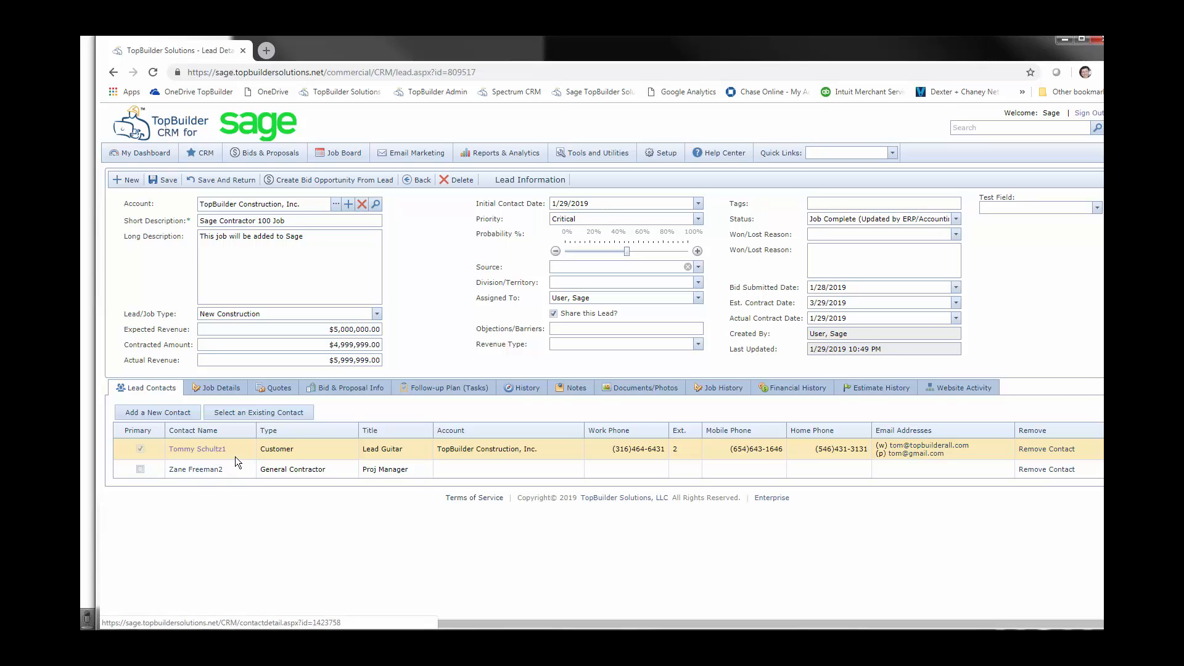
# - Check the lead's job details, including the actual job complete date, and its actual, contracted and expected amounts
pyautogui.click(237, 393)
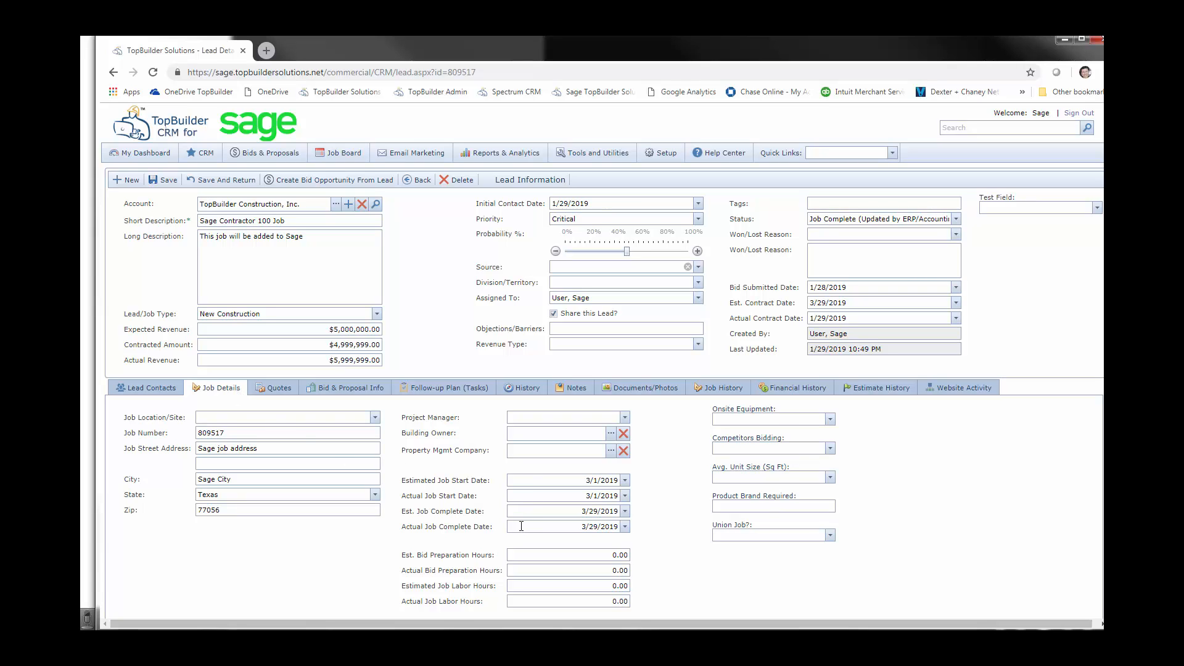
pyautogui.click(574, 525)
pyautogui.click(305, 363)
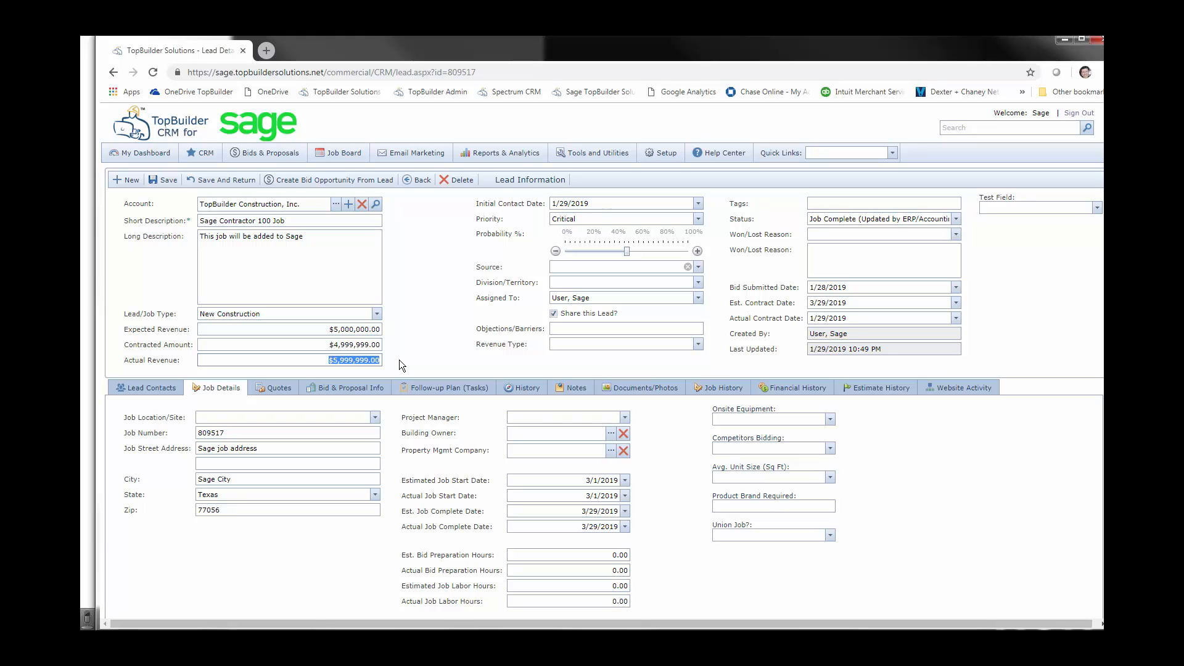
pyautogui.hotkey('shift', 'Tab')
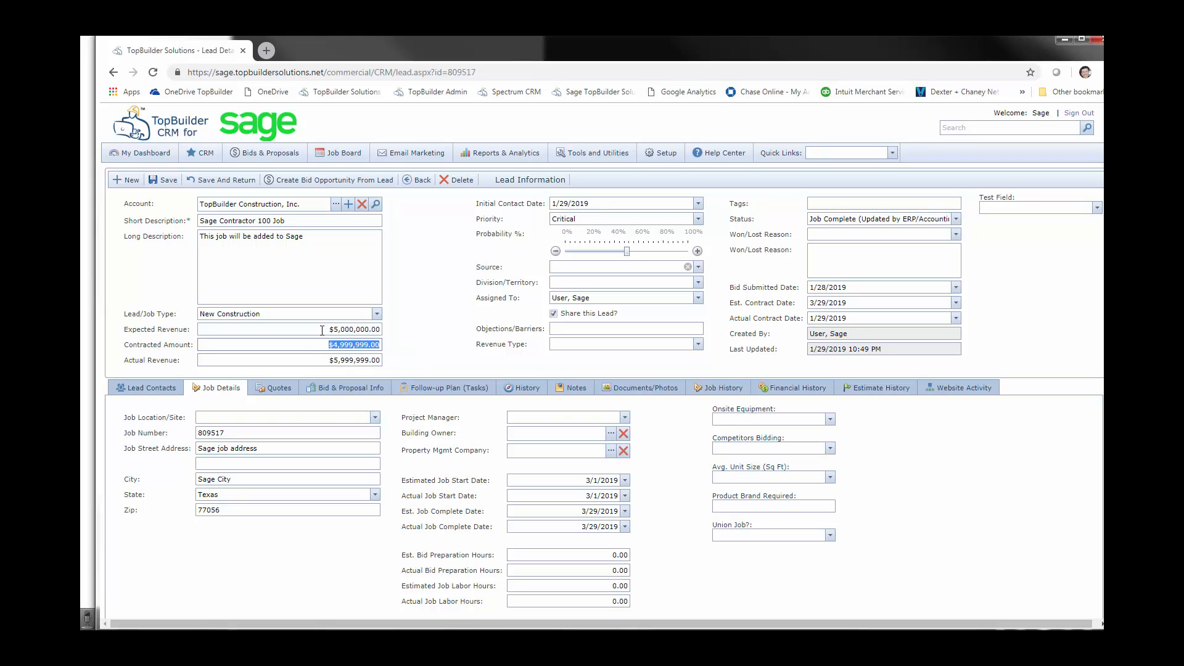
pyautogui.click(322, 331)
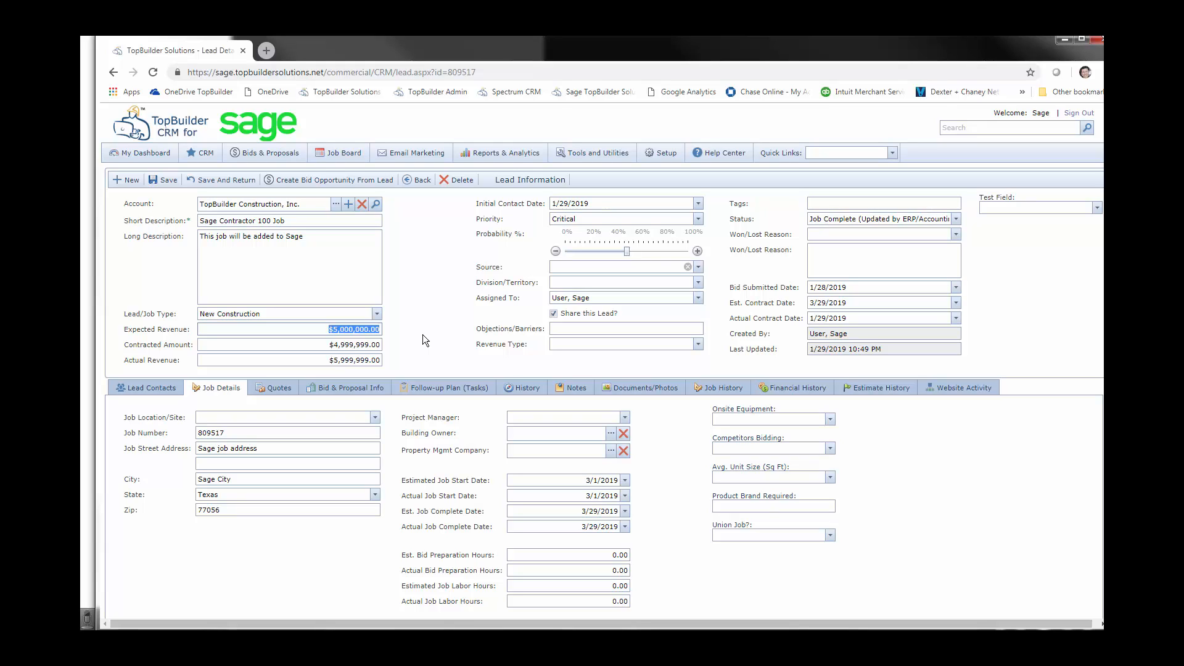
# - Open the lead's follow-up plan tasks
pyautogui.click(418, 392)
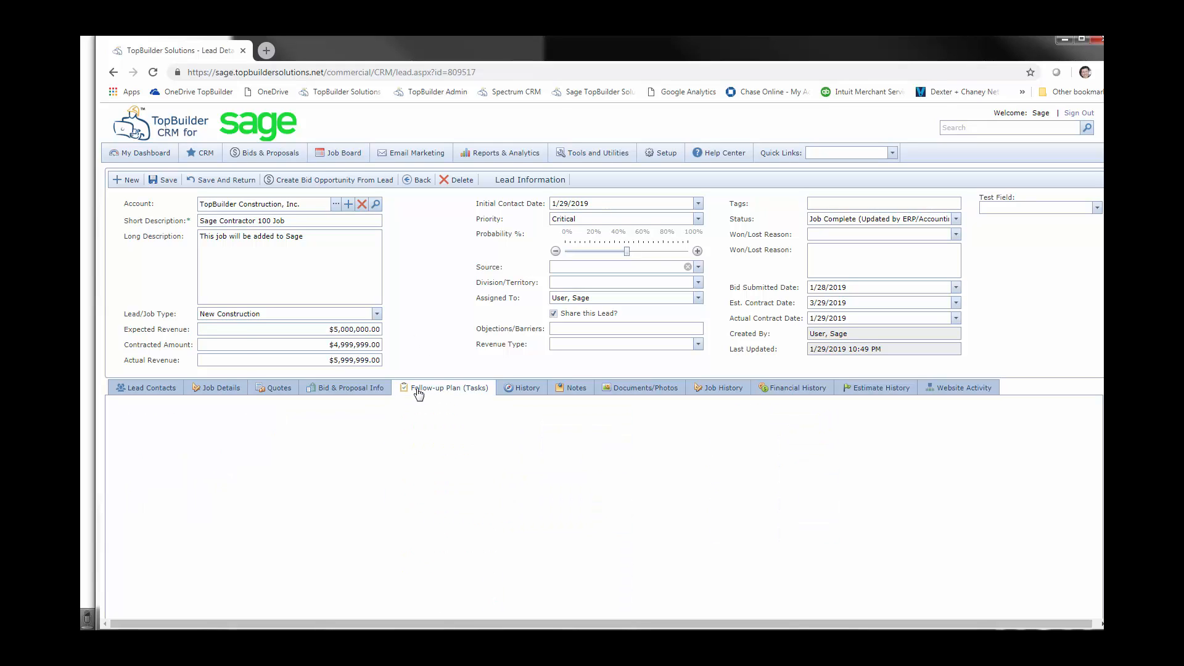